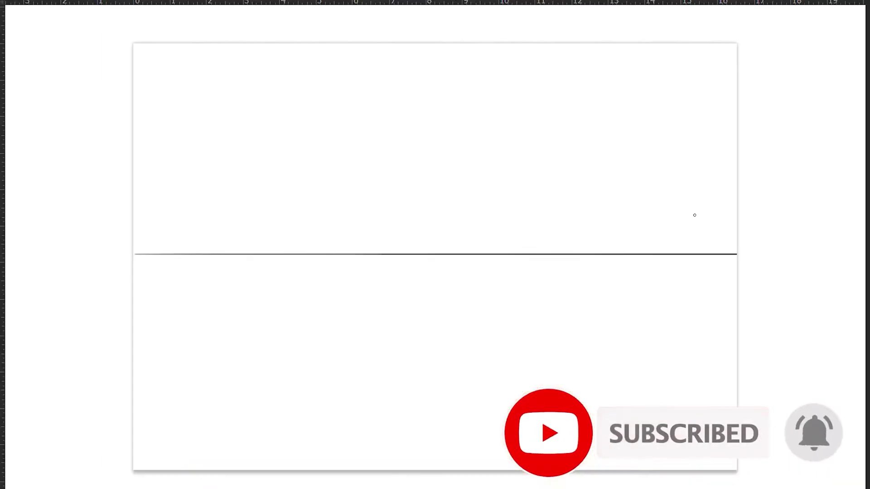
Draw perspective guide lines radiating from the left and right vanishing points
drag(721, 251, 728, 255)
drag(179, 257, 737, 71)
drag(724, 254, 146, 358)
drag(188, 253, 737, 353)
mouse_move(164, 60)
mouse_down()
mouse_move(728, 253)
mouse_move(271, 487)
mouse_up()
drag(150, 253, 445, 483)
drag(150, 253, 553, 452)
Draw the box's vertical corner and its top edges running to the vanishing points
drag(385, 431, 385, 372)
drag(385, 371, 770, 252)
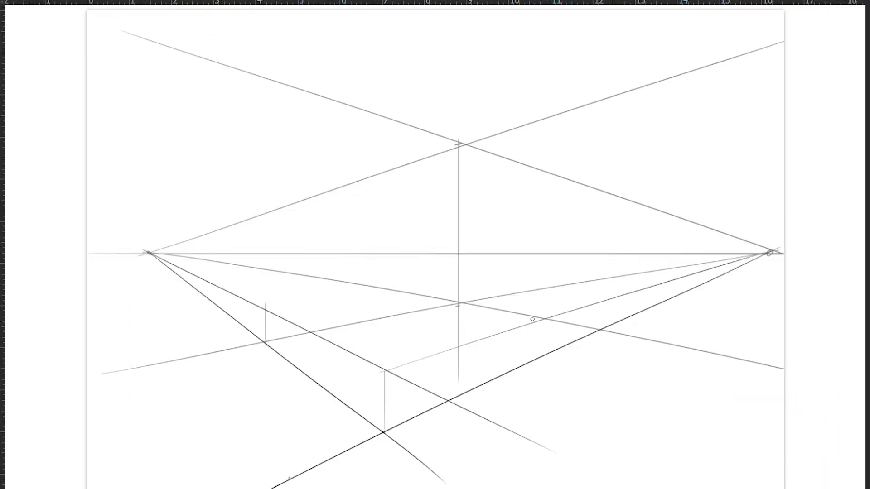
drag(265, 308, 564, 275)
drag(394, 320, 557, 365)
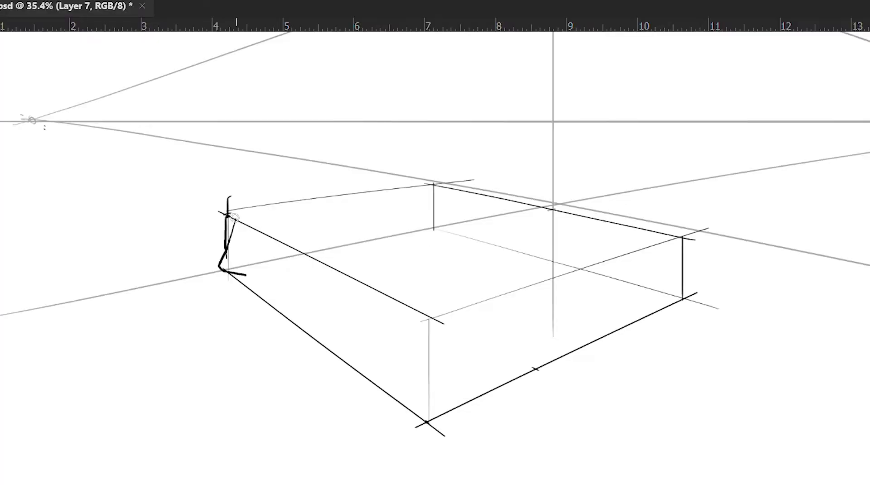
Ink the bed cover's wavy front and right edges over the box
drag(263, 303, 370, 386)
drag(464, 278, 499, 376)
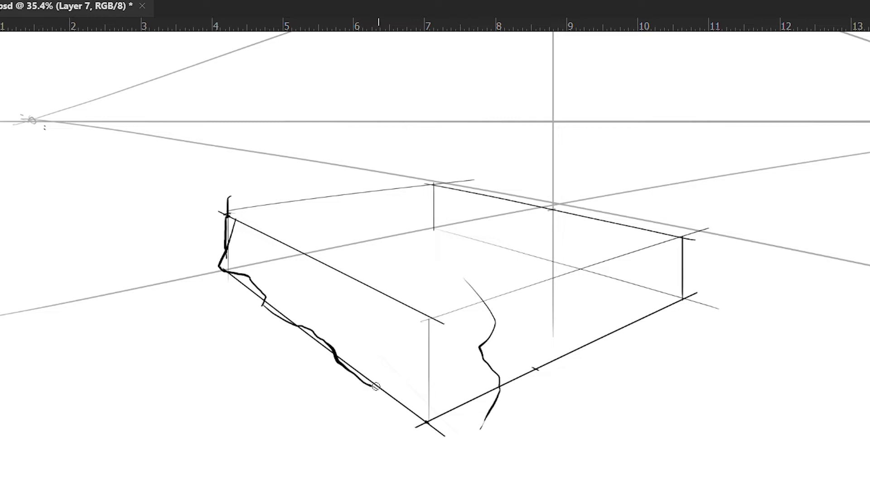
drag(368, 383, 499, 378)
drag(641, 216, 734, 289)
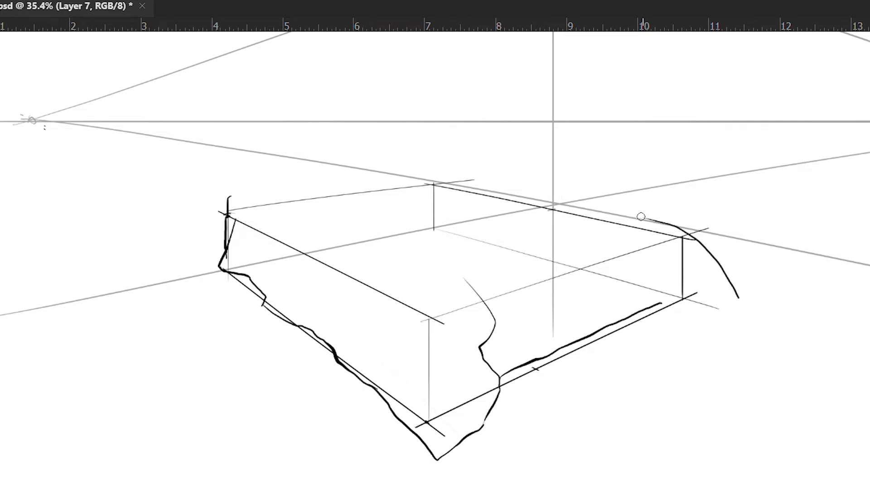
drag(658, 302, 737, 316)
Ink the bed's wavy top-back edges and the cover hanging at the right corner
drag(431, 176, 584, 206)
drag(232, 200, 432, 176)
mouse_move(228, 223)
mouse_down()
mouse_move(248, 208)
mouse_move(457, 181)
mouse_up()
drag(494, 368, 686, 290)
drag(675, 251, 679, 301)
drag(679, 293, 698, 296)
Bolden the cover's front-bottom edge, add a front fold, and draw a headboard vertical
drag(441, 444, 490, 381)
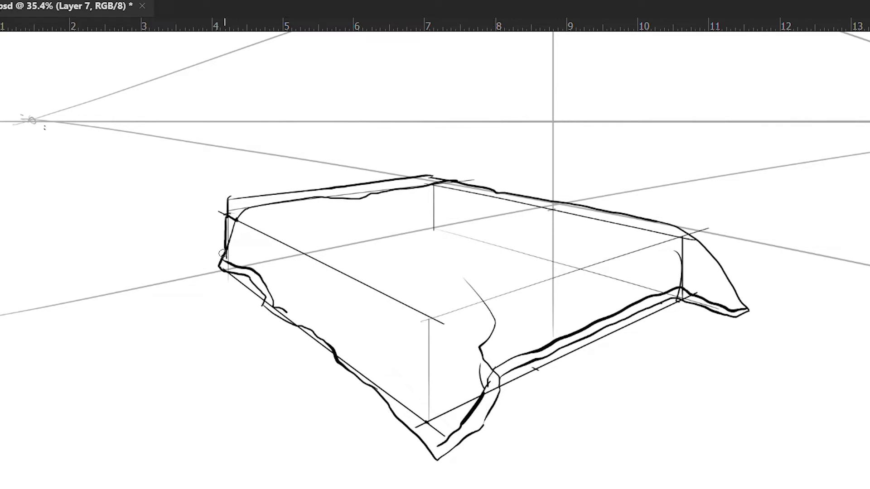
drag(371, 376, 424, 430)
drag(395, 269, 373, 335)
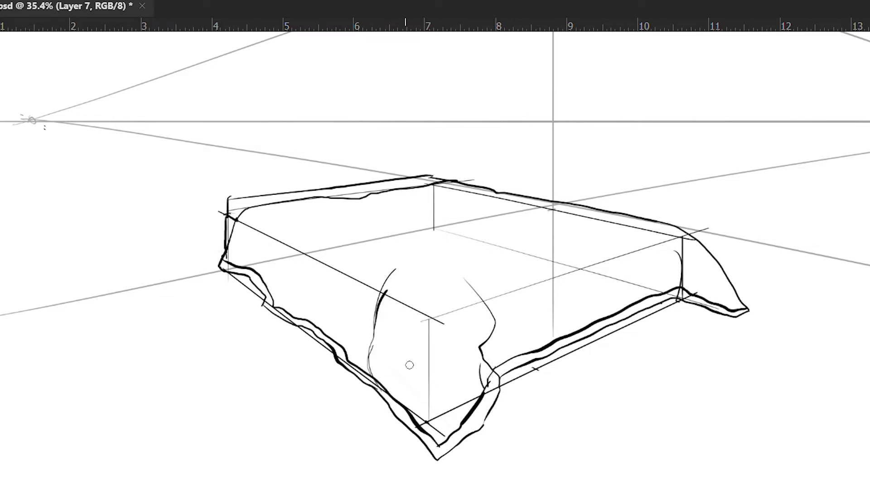
scroll(420, 355, up, 5)
drag(222, 311, 222, 439)
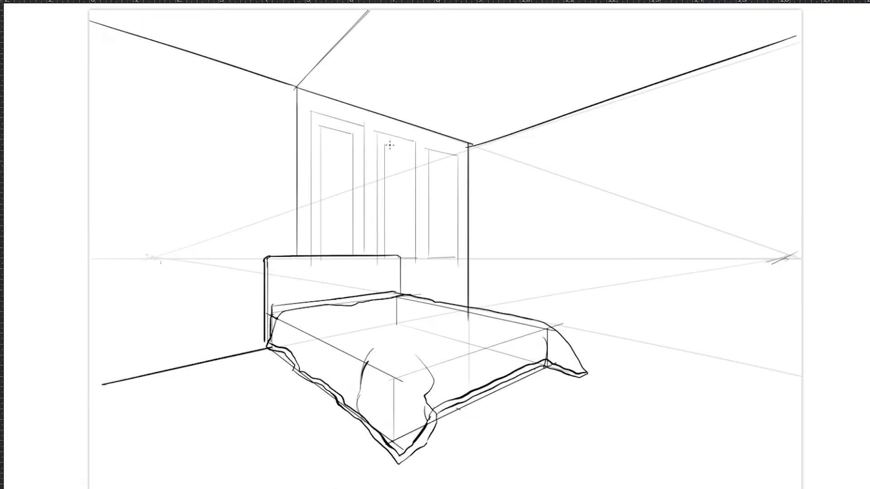
Draw vertical panel and frame lines across the back wall
drag(297, 109, 297, 261)
mouse_move(358, 105)
mouse_down()
mouse_move(357, 253)
mouse_move(377, 261)
mouse_up()
mouse_move(420, 236)
mouse_down()
mouse_move(420, 125)
mouse_move(420, 261)
mouse_up()
drag(438, 132, 436, 265)
drag(473, 135, 473, 264)
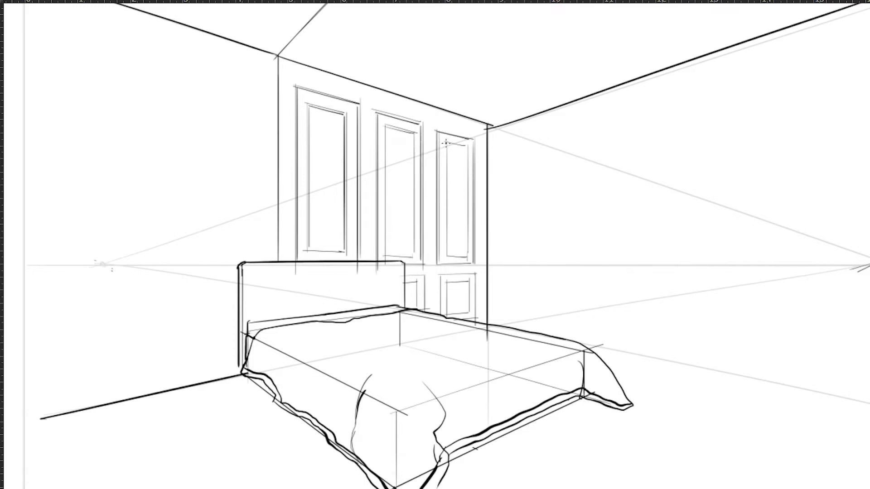
drag(413, 137, 413, 255)
drag(470, 142, 467, 258)
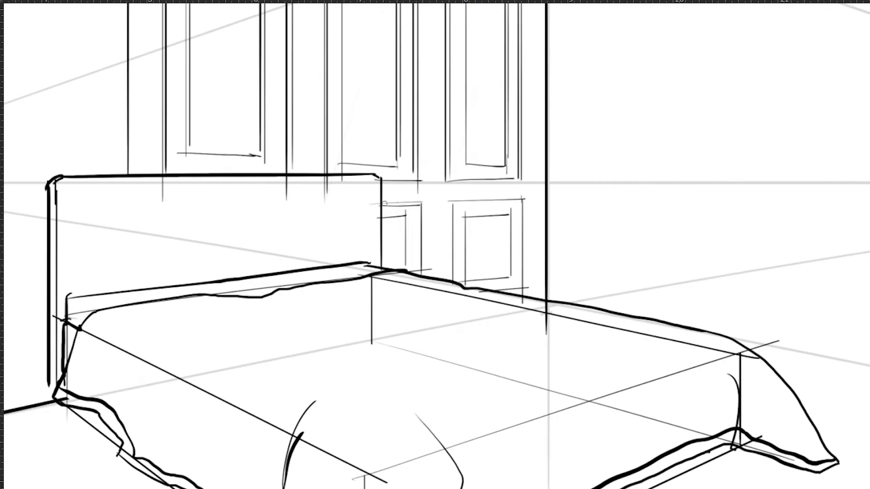
Zoom out to fit and draw the door frame's top line and side verticals
scroll(319, 192, up, 1)
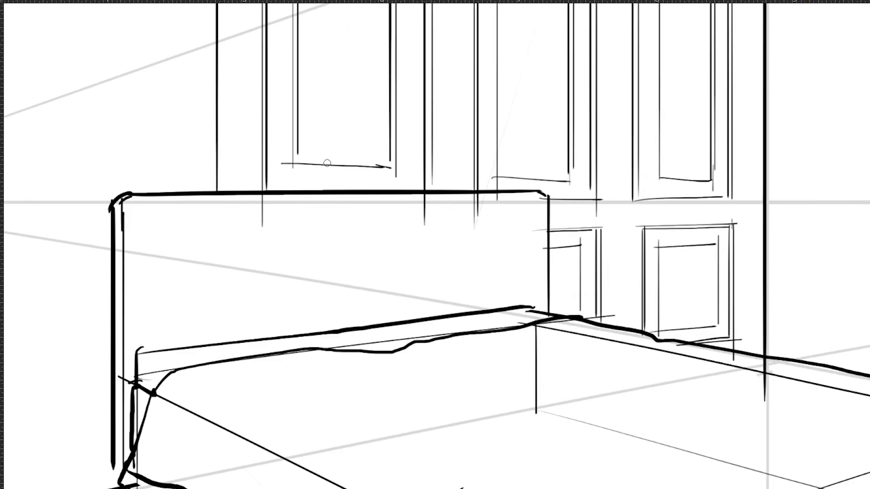
key(ctrl+0)
drag(521, 158, 666, 127)
drag(537, 154, 537, 326)
drag(665, 127, 666, 344)
drag(538, 155, 541, 328)
Add more door-frame verticals and long vertical strokes across the right wall
drag(601, 136, 601, 347)
drag(594, 140, 601, 343)
drag(509, 104, 506, 321)
mouse_move(568, 140)
mouse_down()
mouse_move(565, 83)
mouse_move(570, 327)
mouse_up()
drag(702, 39, 710, 373)
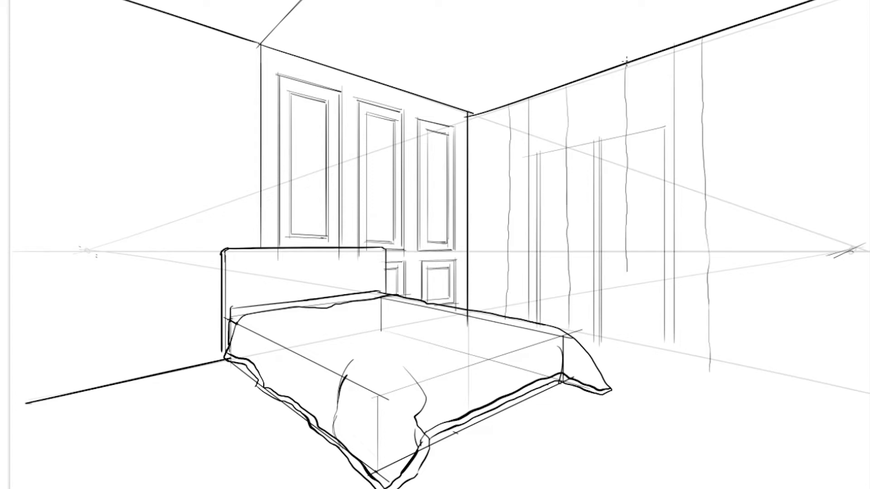
Draw the left curtain's edges, wavy top and long vertical folds
scroll(625, 343, up, 2)
drag(417, 52, 413, 395)
drag(509, 17, 516, 365)
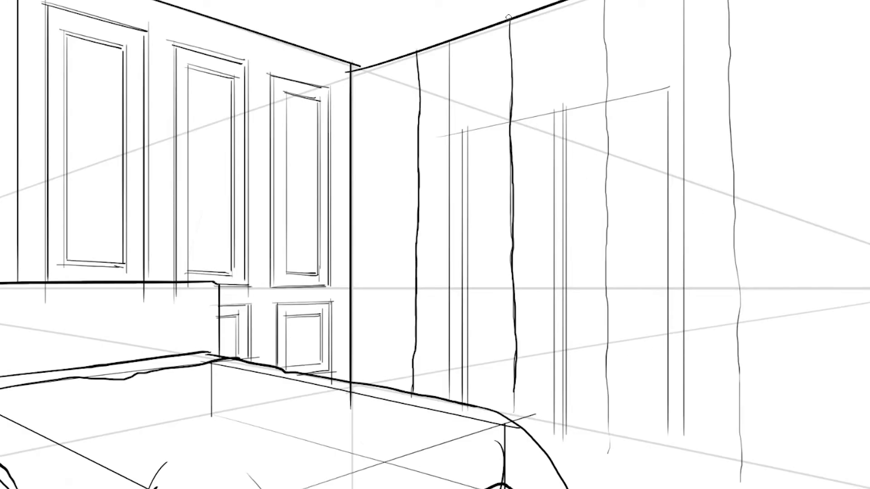
drag(423, 85, 424, 318)
mouse_move(436, 47)
mouse_down()
mouse_move(437, 337)
mouse_move(455, 355)
mouse_up()
mouse_move(468, 36)
mouse_down()
mouse_move(469, 311)
mouse_move(478, 357)
mouse_up()
drag(494, 27, 492, 320)
drag(504, 196, 505, 409)
drag(507, 19, 514, 399)
drag(604, 3, 608, 446)
Draw the right curtain's outer edge, long folds and wavy hem with lower folds
scroll(590, 337, down, 1)
drag(716, 1, 727, 472)
mouse_move(608, 19)
mouse_down()
mouse_move(632, 6)
mouse_move(616, 227)
mouse_move(630, 358)
mouse_up()
mouse_move(646, 4)
mouse_down()
mouse_move(651, 305)
mouse_move(675, 292)
mouse_up()
drag(707, 6, 721, 327)
drag(727, 463, 607, 435)
drag(638, 354, 642, 442)
drag(662, 434, 663, 448)
drag(697, 336, 698, 457)
drag(681, 356, 688, 457)
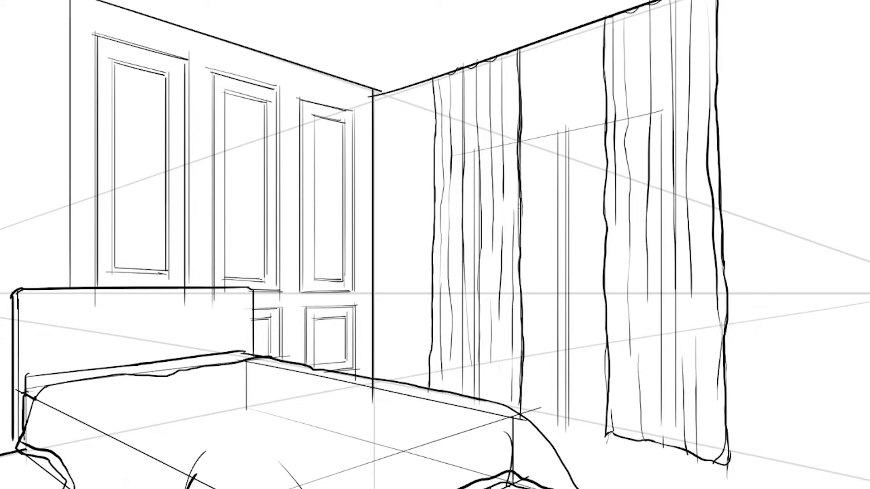
Draw a doubled door lintel between the curtains and the door's vertical edge
drag(512, 144, 609, 123)
mouse_move(517, 136)
mouse_down()
mouse_move(606, 116)
mouse_move(610, 127)
mouse_up()
drag(566, 131, 566, 433)
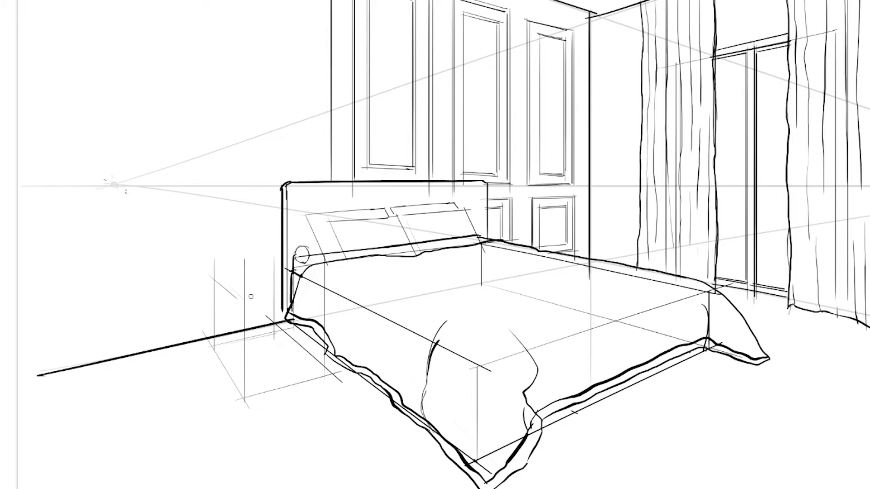
Draw a round nightstand with elliptical top, cylindrical sides and thin legs left of the bed
drag(417, 262, 453, 257)
drag(341, 238, 340, 351)
drag(489, 232, 489, 335)
mouse_move(341, 344)
mouse_down()
mouse_move(399, 366)
mouse_move(487, 336)
mouse_up()
drag(381, 349, 381, 427)
drag(480, 333, 479, 402)
scroll(477, 395, down, 2)
drag(381, 369, 354, 335)
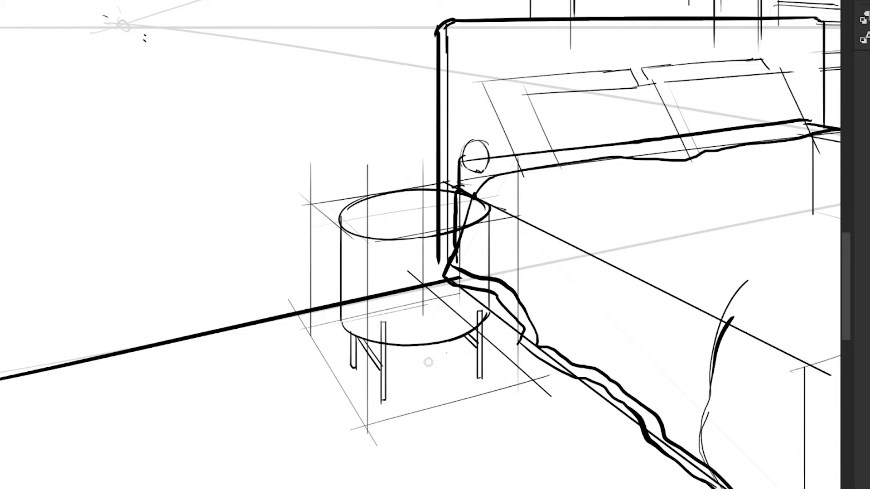
Sketch the blanket's outline and drape rising across the bed and over its left side
drag(351, 376, 338, 436)
drag(350, 248, 288, 271)
drag(403, 303, 526, 275)
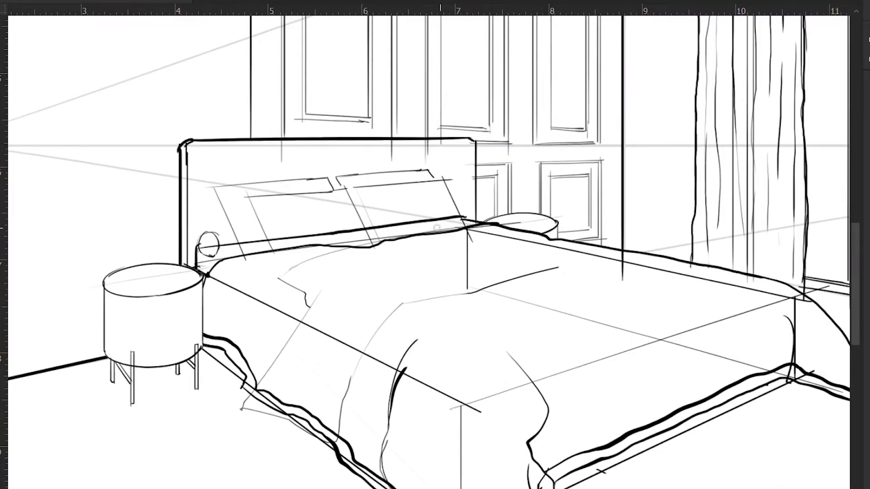
drag(472, 229, 526, 274)
drag(312, 303, 241, 407)
drag(311, 337, 255, 416)
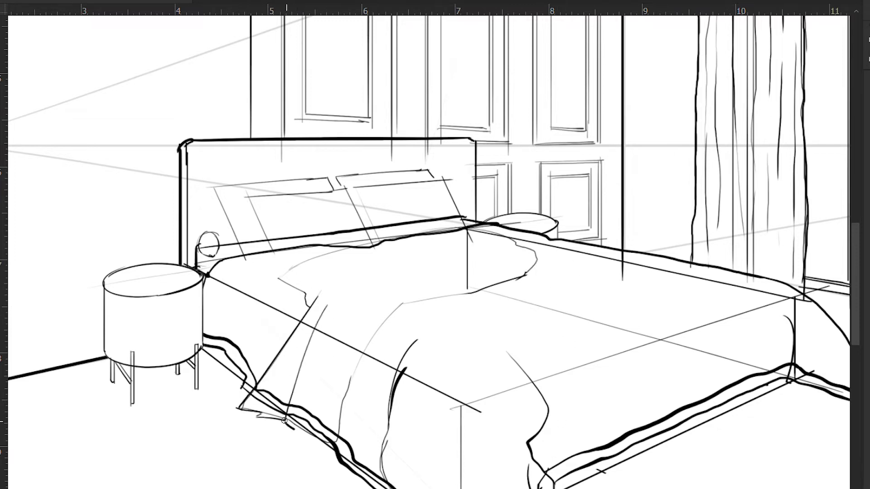
drag(345, 307, 283, 423)
drag(335, 442, 428, 299)
drag(333, 441, 533, 265)
mouse_move(315, 444)
mouse_down()
mouse_move(341, 328)
mouse_move(447, 242)
mouse_up()
Draw the folded blanket's top edge and fold lines across it
drag(282, 273, 401, 236)
drag(309, 282, 388, 244)
mouse_move(275, 282)
mouse_down()
mouse_move(413, 239)
mouse_move(435, 286)
mouse_up()
drag(464, 236, 340, 288)
mouse_move(519, 247)
mouse_down()
mouse_move(447, 291)
mouse_move(345, 307)
mouse_up()
mouse_move(493, 241)
mouse_down()
mouse_move(415, 277)
mouse_move(403, 243)
mouse_up()
drag(486, 266, 362, 328)
drag(538, 247, 487, 290)
Add folds down the hanging drape, then select the blanket area with W and deselect
drag(380, 297, 324, 397)
drag(306, 325, 260, 413)
drag(386, 273, 311, 320)
drag(465, 242, 420, 265)
drag(506, 239, 440, 276)
key(w)
click(389, 299)
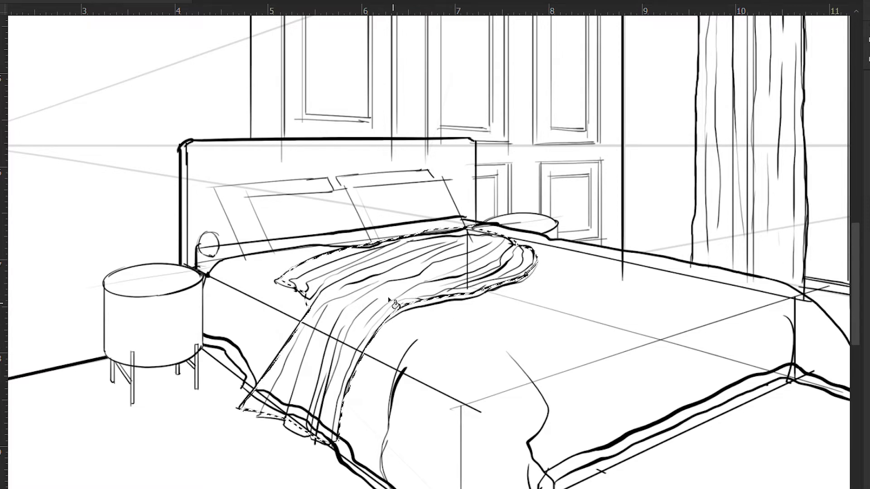
key(ctrl+d)
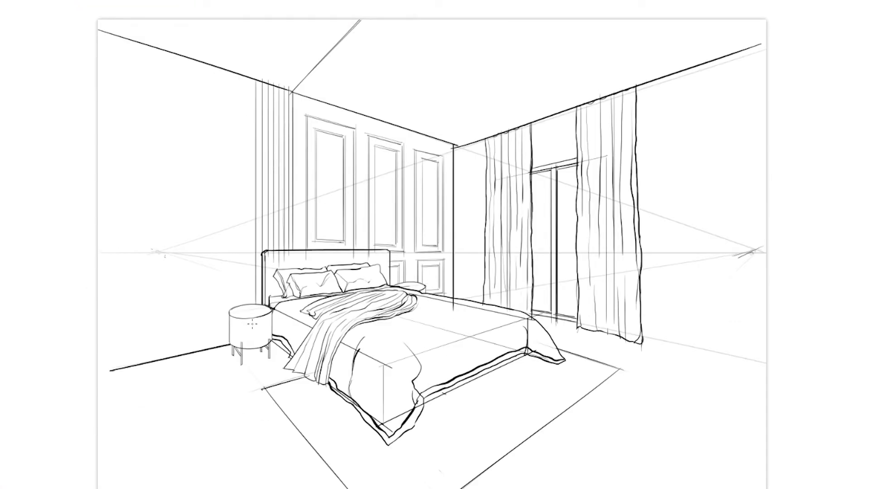
Cover the left wall with ten vertical stripes
mouse_move(247, 74)
mouse_down()
mouse_move(247, 306)
mouse_move(226, 344)
mouse_up()
drag(219, 65, 220, 358)
mouse_move(208, 64)
mouse_down()
mouse_move(208, 369)
mouse_move(204, 361)
mouse_up()
drag(194, 61, 188, 358)
drag(181, 48, 180, 365)
drag(174, 47, 173, 362)
mouse_move(166, 47)
mouse_down()
mouse_move(166, 362)
mouse_move(158, 385)
mouse_move(147, 376)
mouse_up()
drag(143, 42, 140, 408)
mouse_move(133, 40)
mouse_down()
mouse_move(133, 365)
mouse_move(124, 382)
mouse_up()
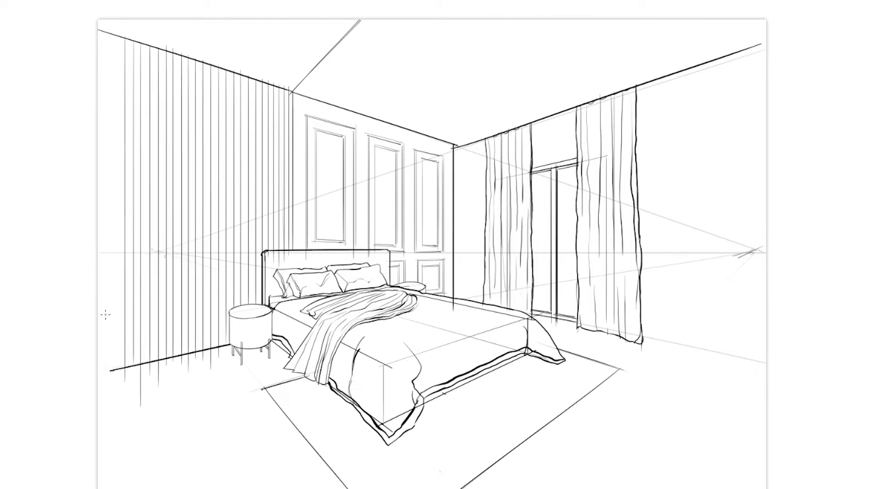
drag(116, 35, 116, 370)
Sketch the rug and bolster-ended bench at the bed's foot, then start the chandelier arcs
drag(414, 406, 575, 313)
drag(495, 424, 631, 335)
drag(501, 400, 596, 343)
drag(480, 435, 510, 398)
drag(510, 398, 628, 338)
key(ctrl+z)
mouse_move(474, 435)
mouse_down()
mouse_move(426, 404)
mouse_move(565, 314)
mouse_up()
mouse_move(471, 373)
mouse_down()
mouse_move(424, 400)
mouse_move(513, 400)
mouse_up()
drag(557, 320, 603, 339)
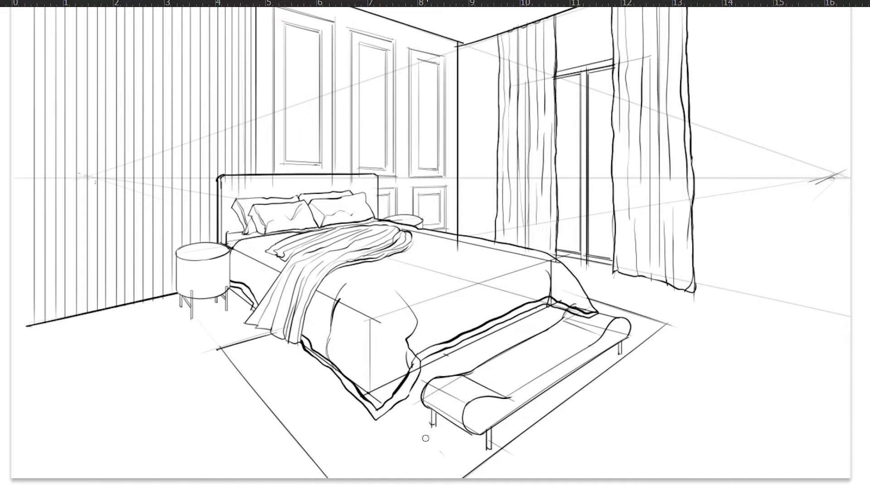
mouse_move(444, 71)
mouse_down()
mouse_move(383, 115)
mouse_move(503, 76)
mouse_move(416, 138)
mouse_up()
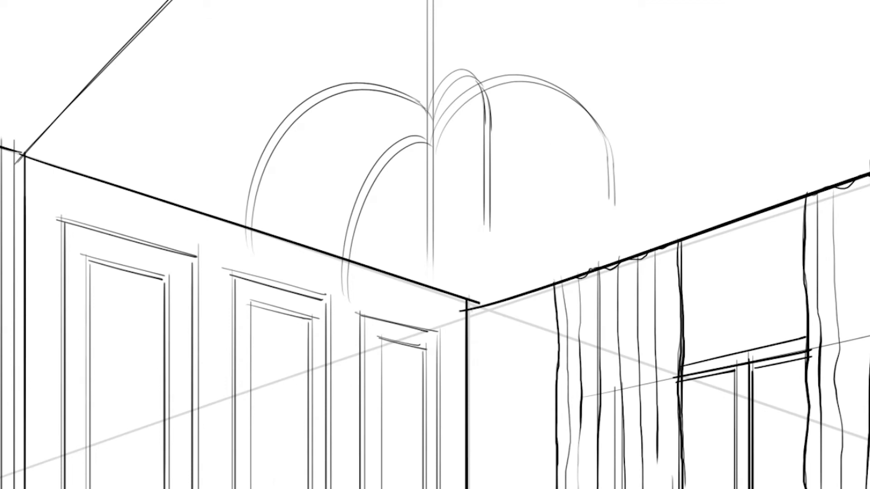
Draw pendant globes at the chandelier arc ends and a straight inner ceiling edge line
drag(270, 243, 267, 241)
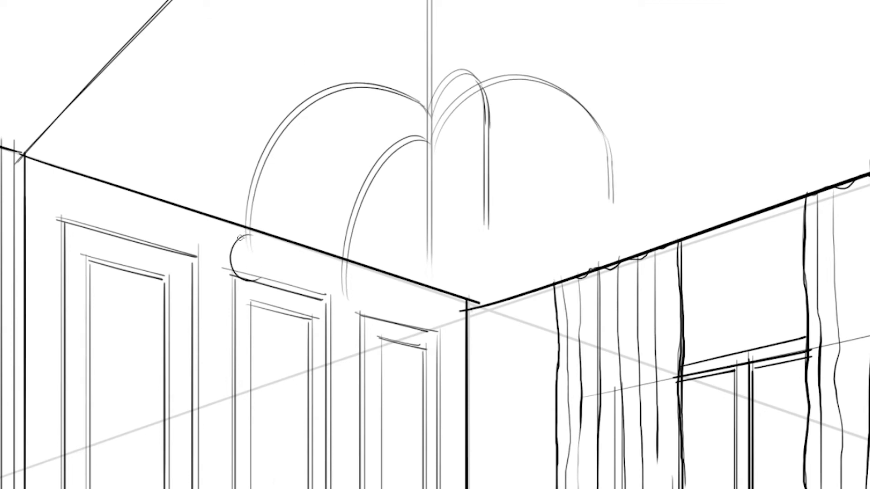
drag(347, 313, 342, 285)
drag(485, 223, 500, 229)
key(ctrl+z)
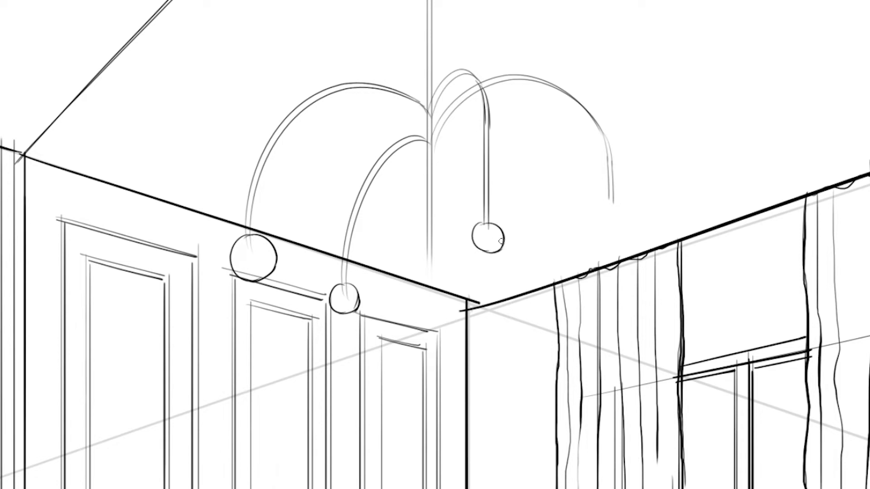
drag(612, 199, 596, 230)
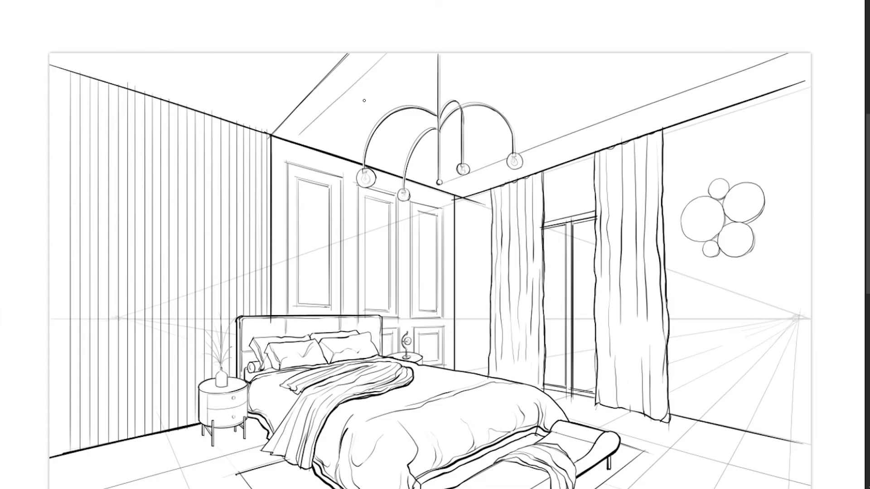
mouse_move(310, 122)
mouse_down()
mouse_move(440, 169)
mouse_move(737, 53)
mouse_up()
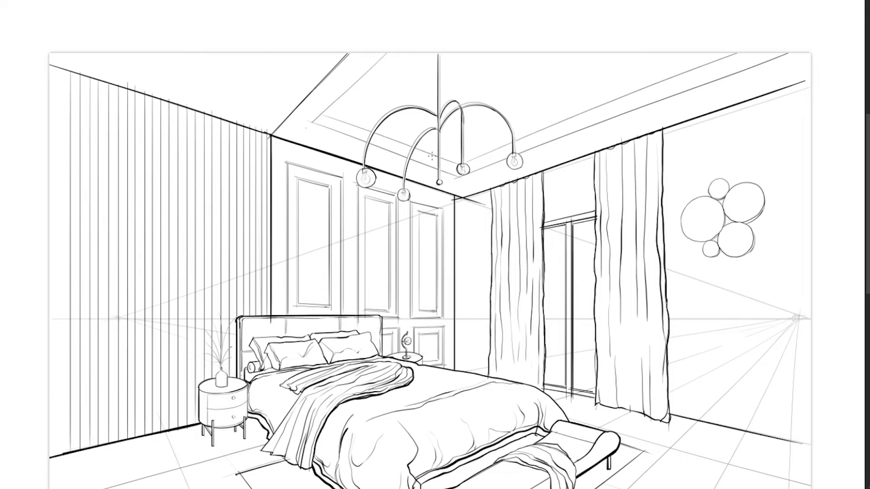
Draw bold straight frame lines along the top, right and bottom, then begin outlining the bed area
key(ctrl+plus)
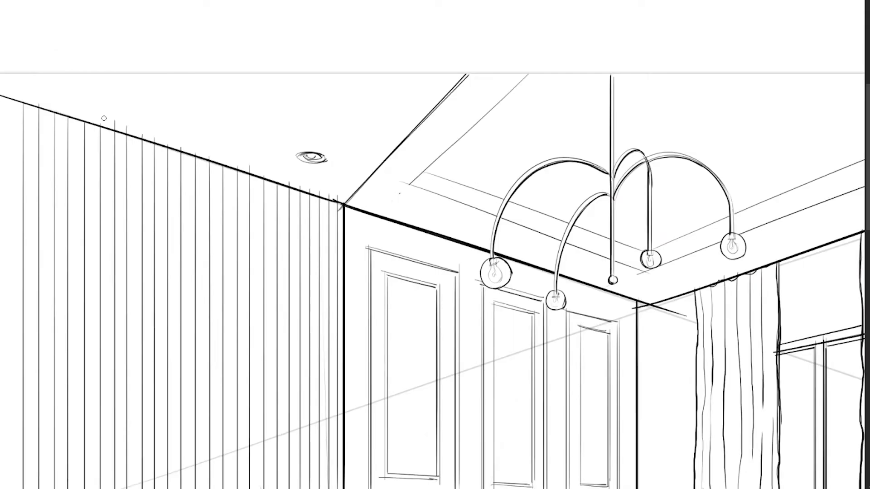
key(ctrl+0)
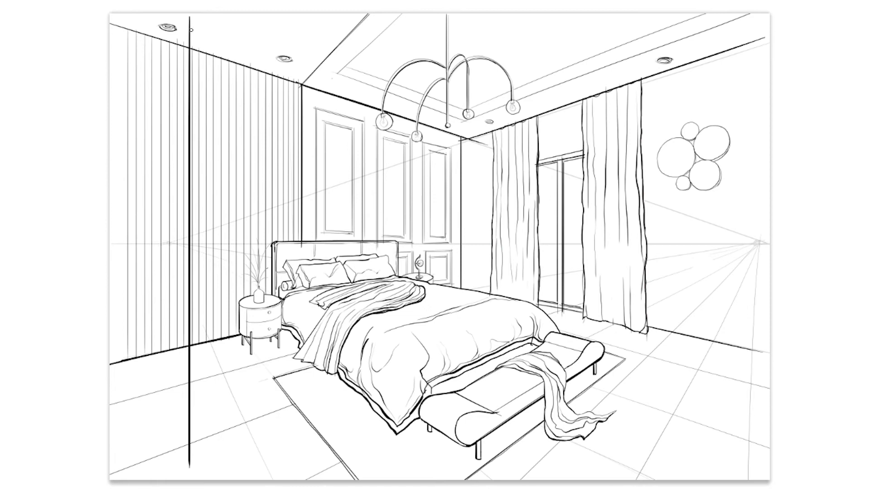
drag(181, 38, 771, 39)
drag(703, 18, 704, 477)
drag(732, 413, 166, 412)
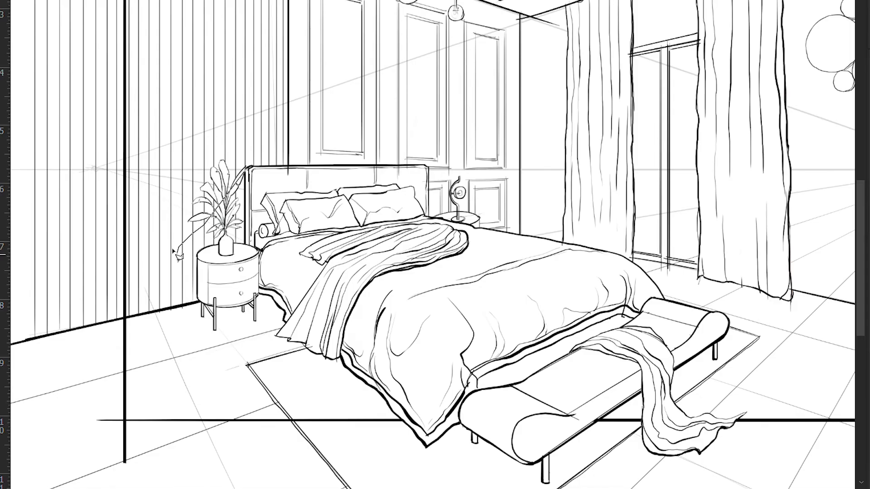
mouse_move(176, 254)
mouse_down()
mouse_move(153, 311)
mouse_move(544, 317)
mouse_up()
scroll(422, 369, down, 3)
Shade the bench and rug under the bed in soft grey and paint a dark brown swatch
key(ctrl+0)
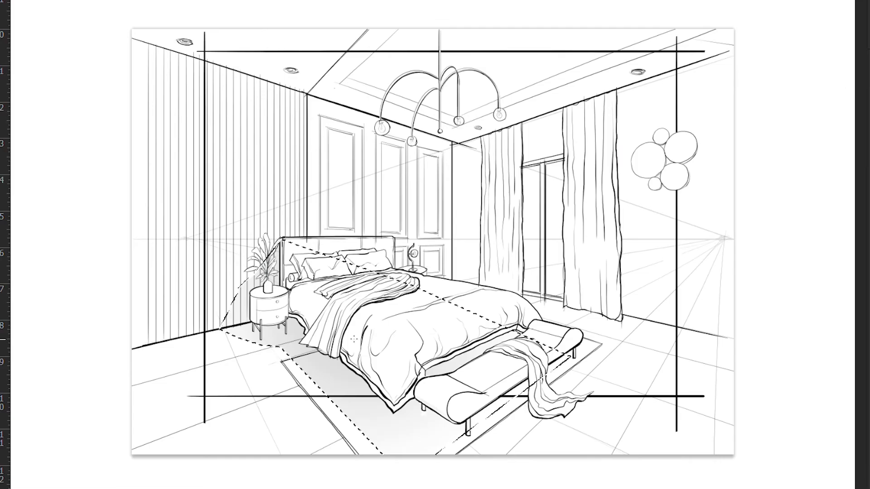
drag(451, 325, 508, 354)
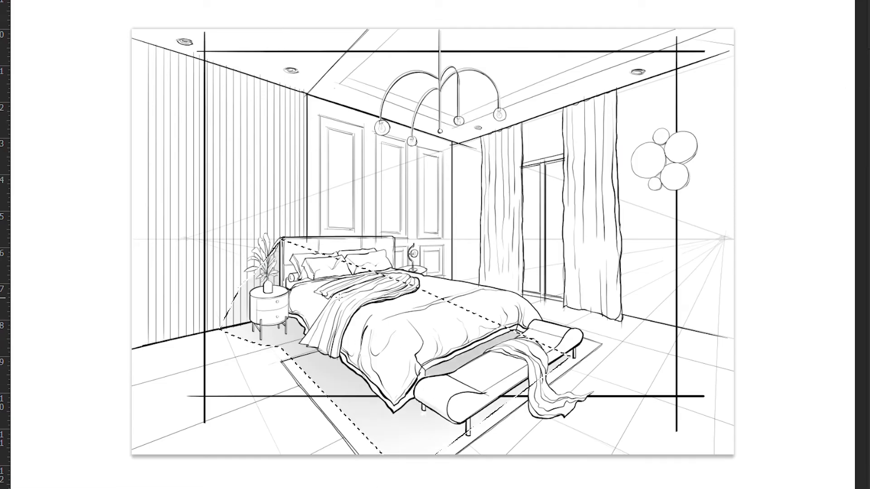
drag(317, 354, 423, 413)
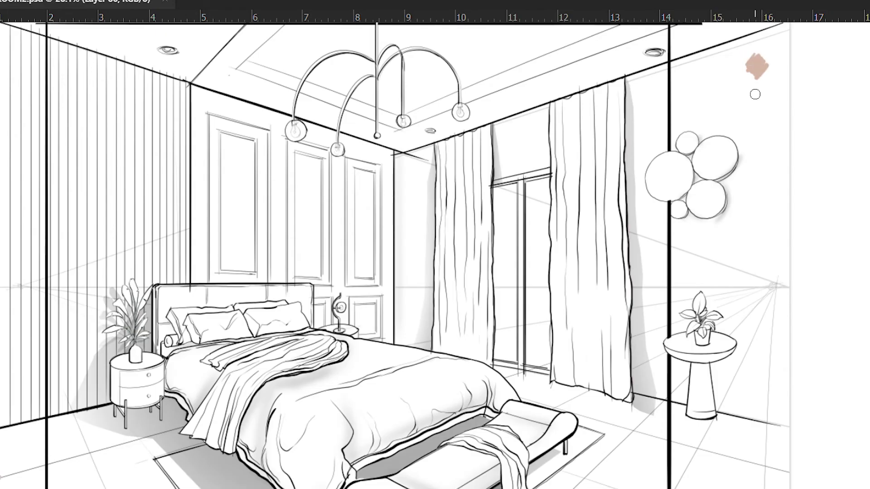
mouse_move(755, 94)
mouse_down()
mouse_move(779, 223)
mouse_move(757, 242)
mouse_up()
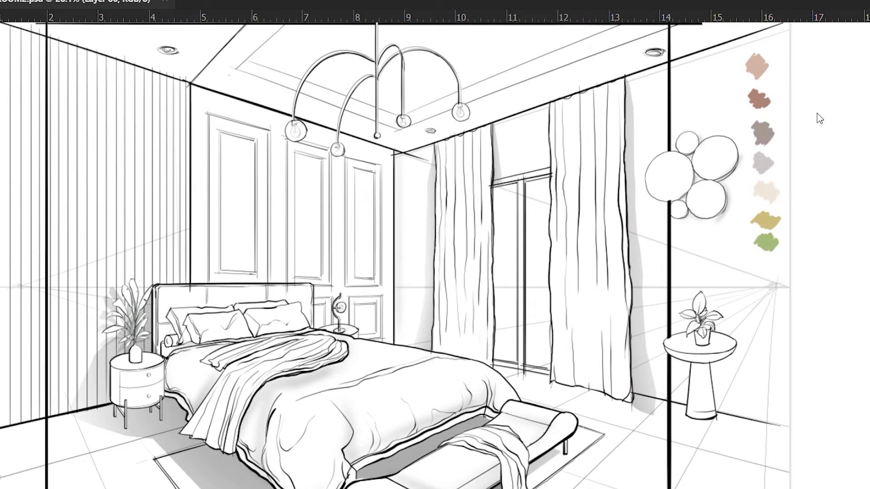
Fill the selected paneled back wall with pink on a new layer
key(ctrl+0)
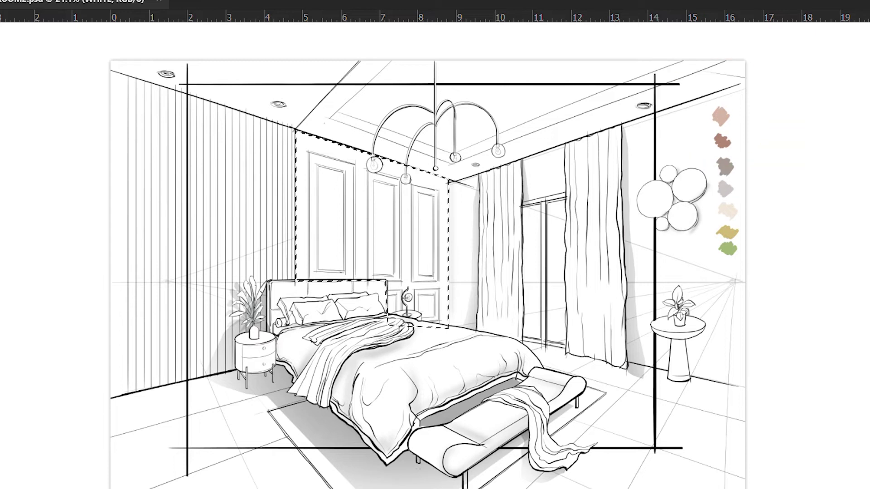
key(ctrl+shift+alt+n)
key(alt+BackSpace)
key(ctrl+d)
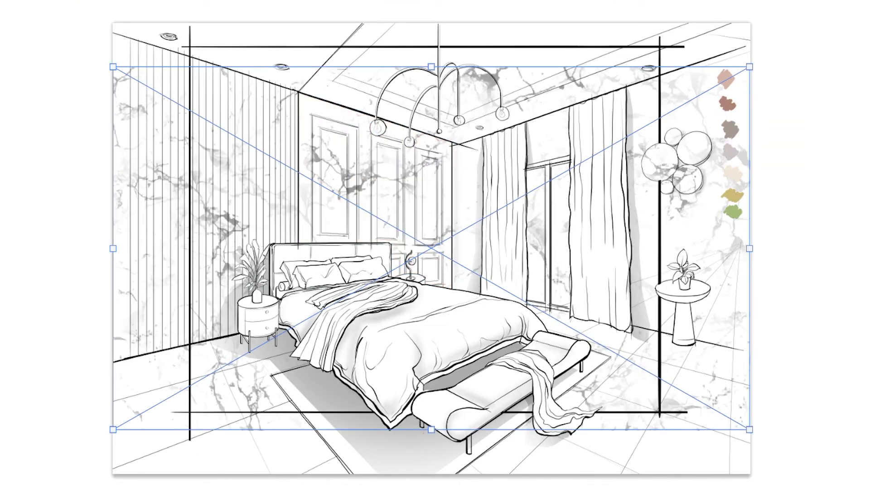
Place the white marble texture and distort it to fit the left wall's perspective
drag(578, 297, 240, 299)
key(ctrl+t)
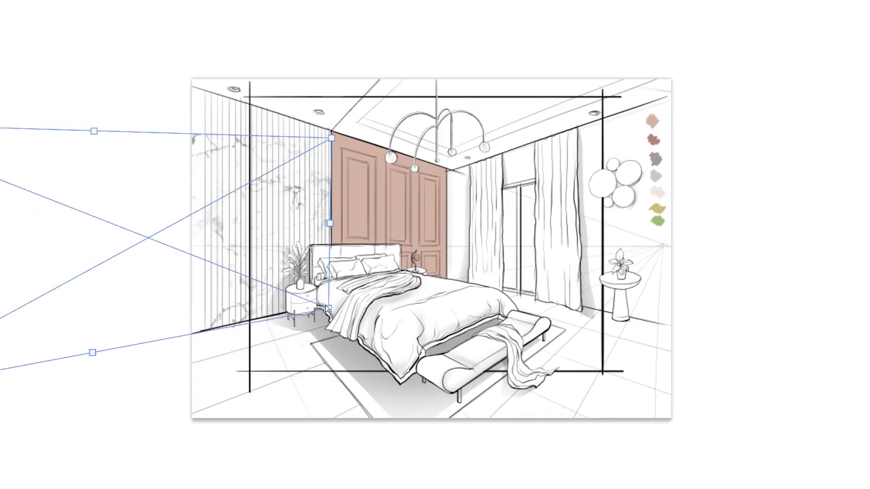
drag(311, 139, 194, 258)
drag(67, 373, 101, 365)
drag(91, 58, 121, 72)
drag(110, 369, 132, 361)
key(Return)
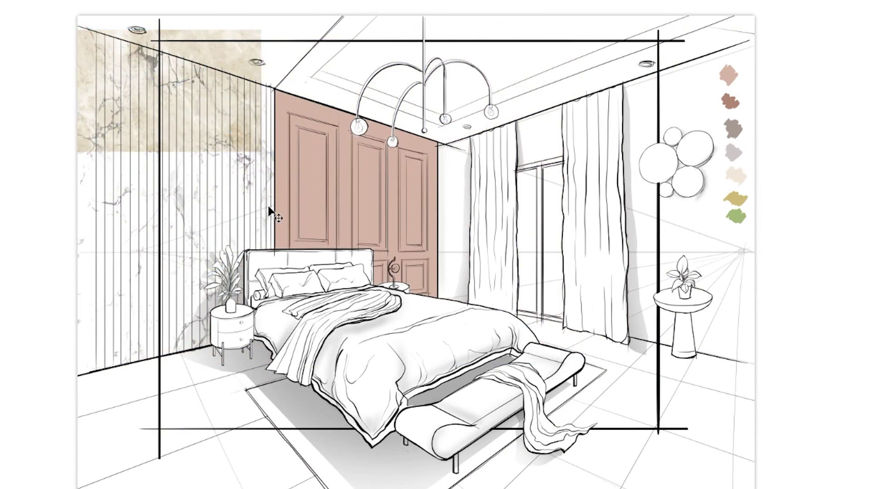
Move the beige marble texture to the floor and distort it into floor perspective
drag(272, 213, 229, 437)
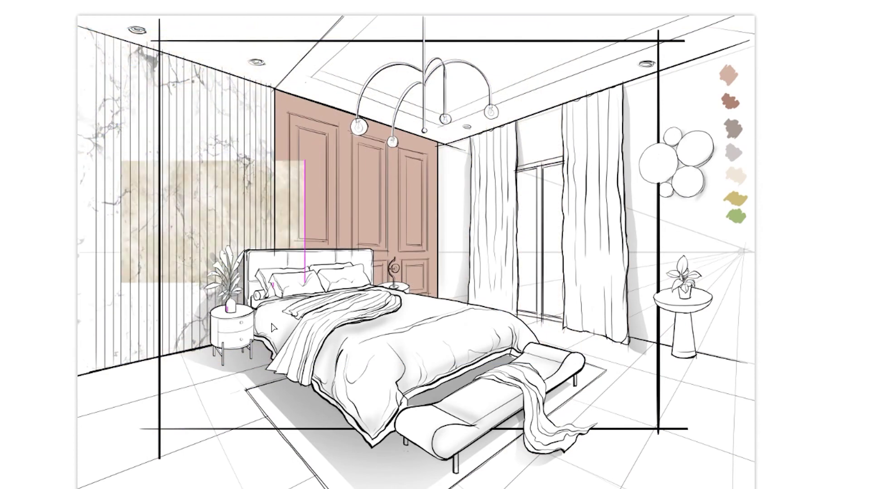
key(ctrl+t)
drag(340, 346, 156, 346)
drag(156, 214, 114, 365)
mouse_move(155, 467)
mouse_down()
mouse_move(181, 447)
mouse_move(136, 452)
mouse_up()
drag(522, 448, 795, 365)
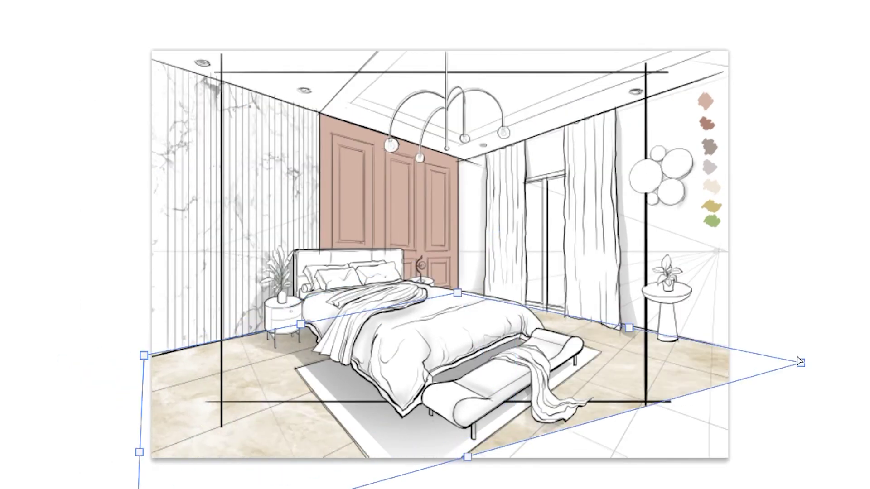
key(ctrl+minus)
drag(247, 330, 193, 328)
drag(641, 314, 609, 307)
drag(194, 328, 119, 343)
key(Return)
key(ctrl+0)
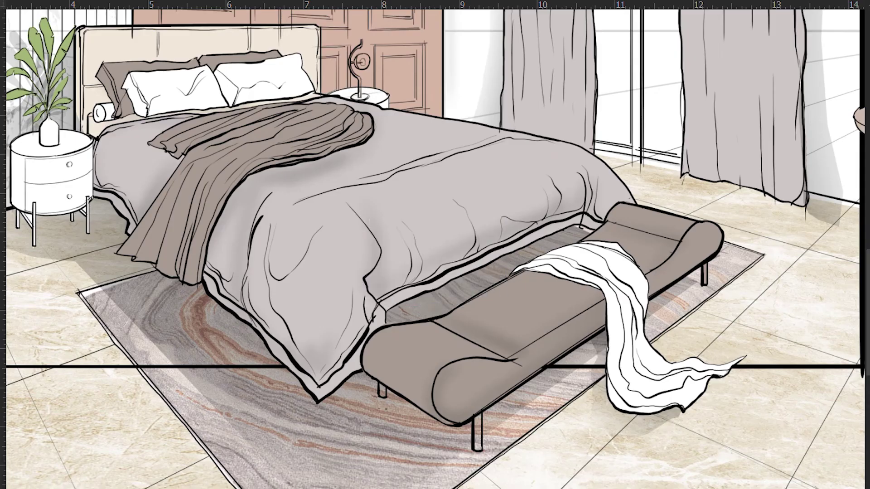
Resize the bench overlay and distort the grey fabric texture to cover the bed
drag(453, 362, 739, 154)
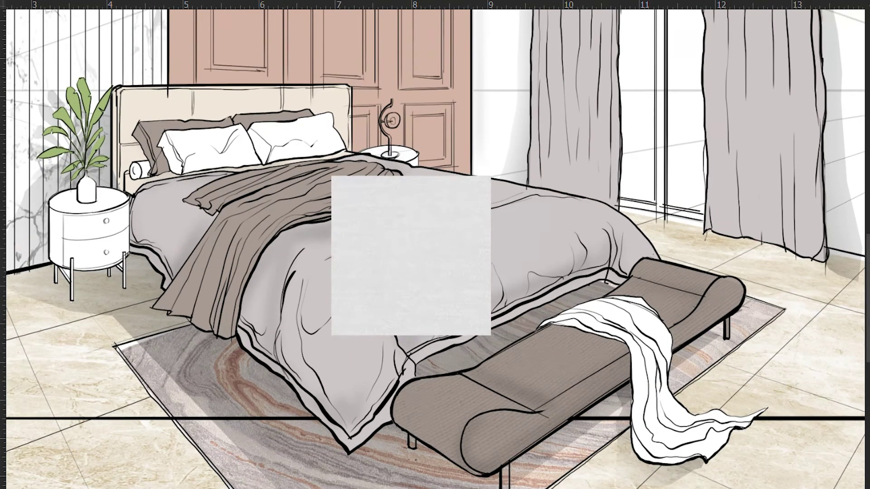
mouse_move(472, 298)
mouse_down()
mouse_move(277, 104)
mouse_move(79, 178)
mouse_up()
drag(515, 106, 361, 146)
drag(676, 239, 683, 221)
mouse_move(361, 393)
mouse_down()
mouse_move(342, 361)
mouse_move(336, 433)
mouse_up()
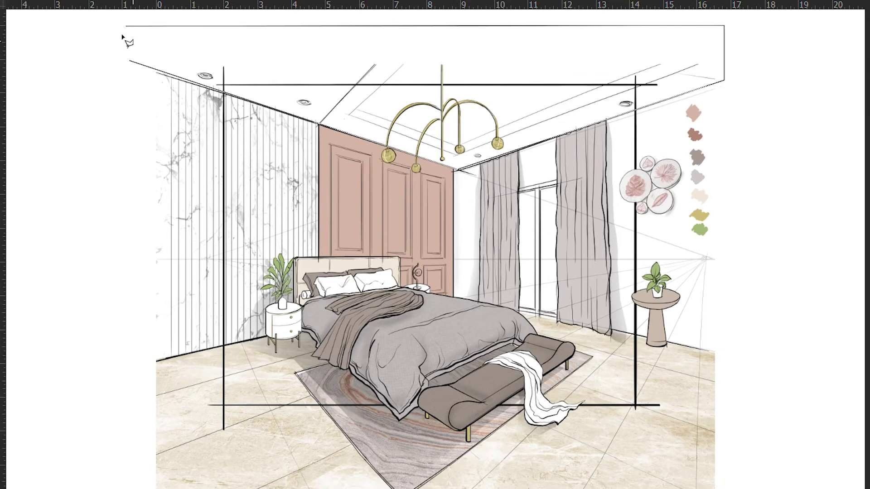
Close the ceiling outline and fill the ceiling light grey
click(126, 27)
key(alt+BackSpace)
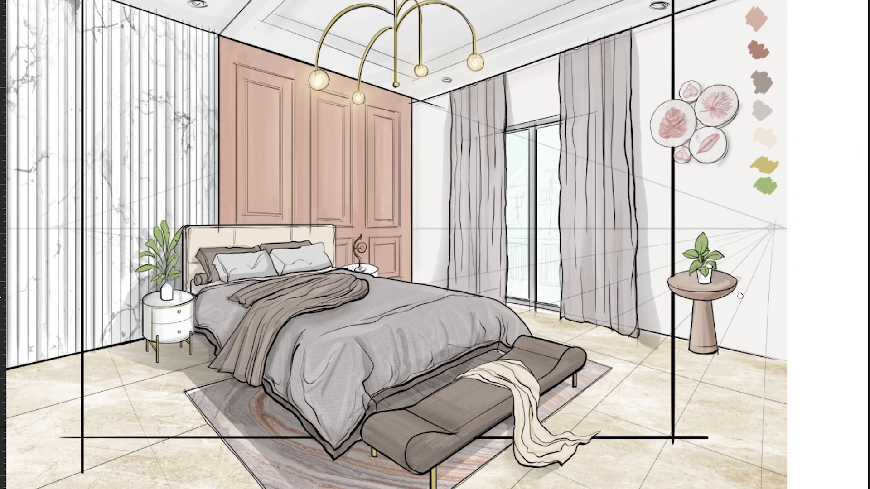
scroll(555, 388, down, 3)
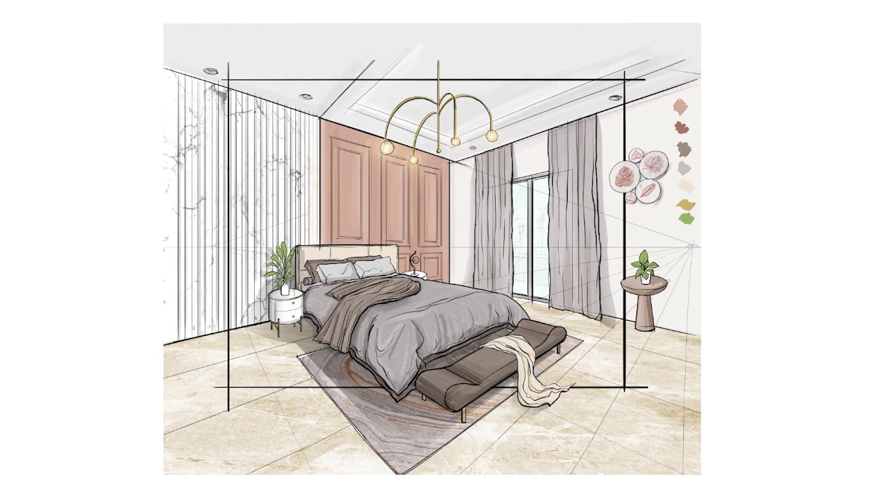
Brush overlapping wavy white strokes across the canvas's top and bottom edges
drag(698, 32, 126, 43)
drag(141, 470, 697, 467)
drag(658, 47, 235, 30)
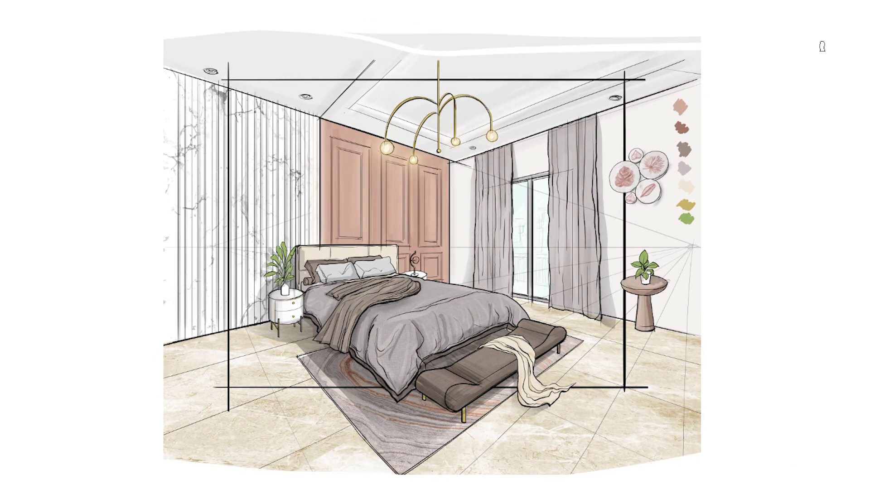
drag(180, 470, 802, 430)
drag(140, 431, 624, 440)
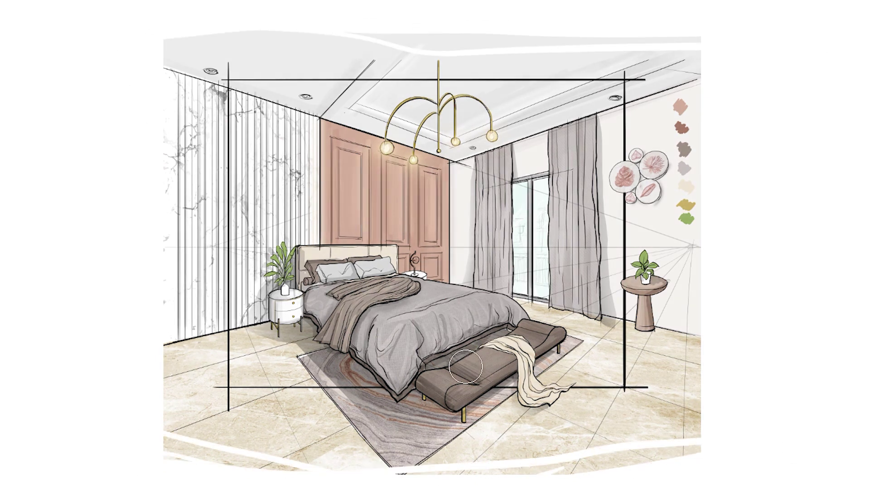